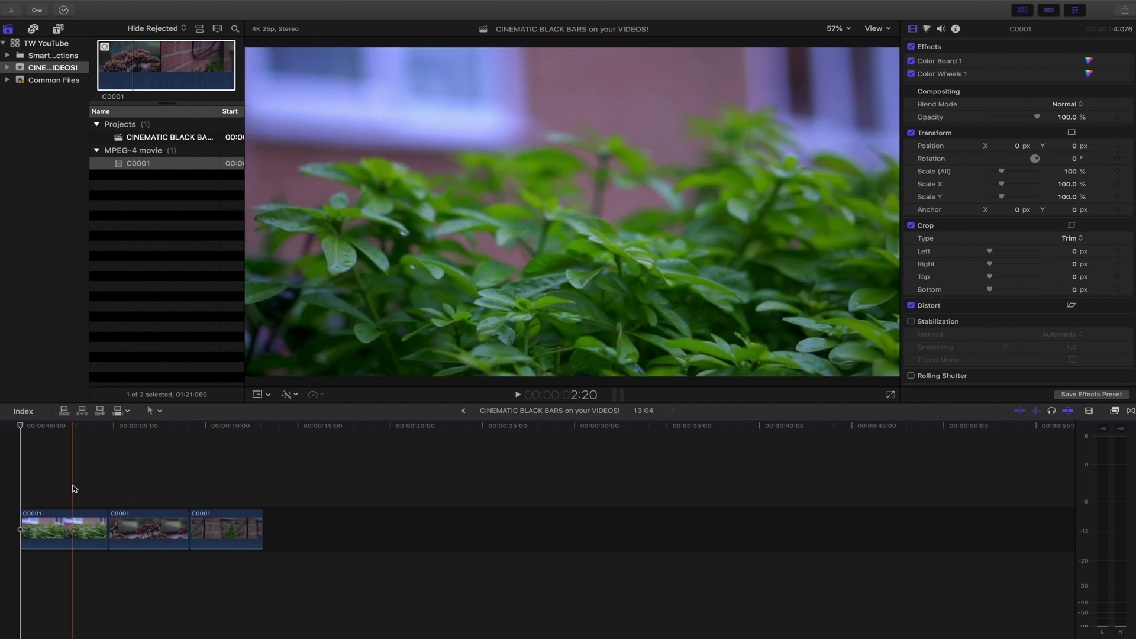
Apply the Letterbox effect to the first garden clip at 2.35:1, then switch it off for comparison
key("Down")
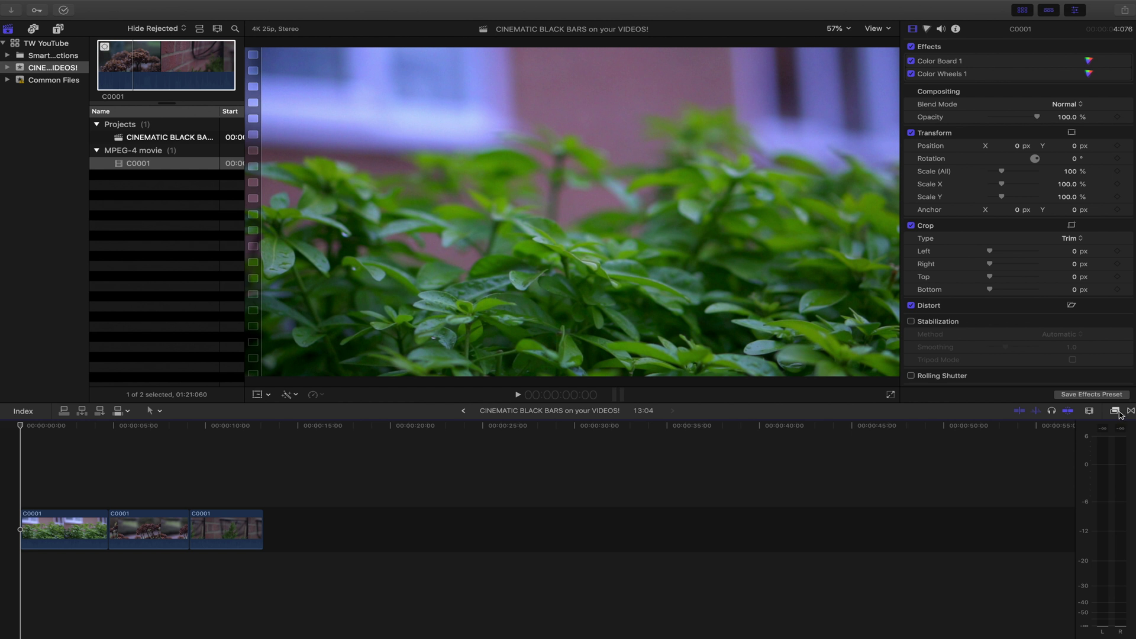
left_click(1115, 411)
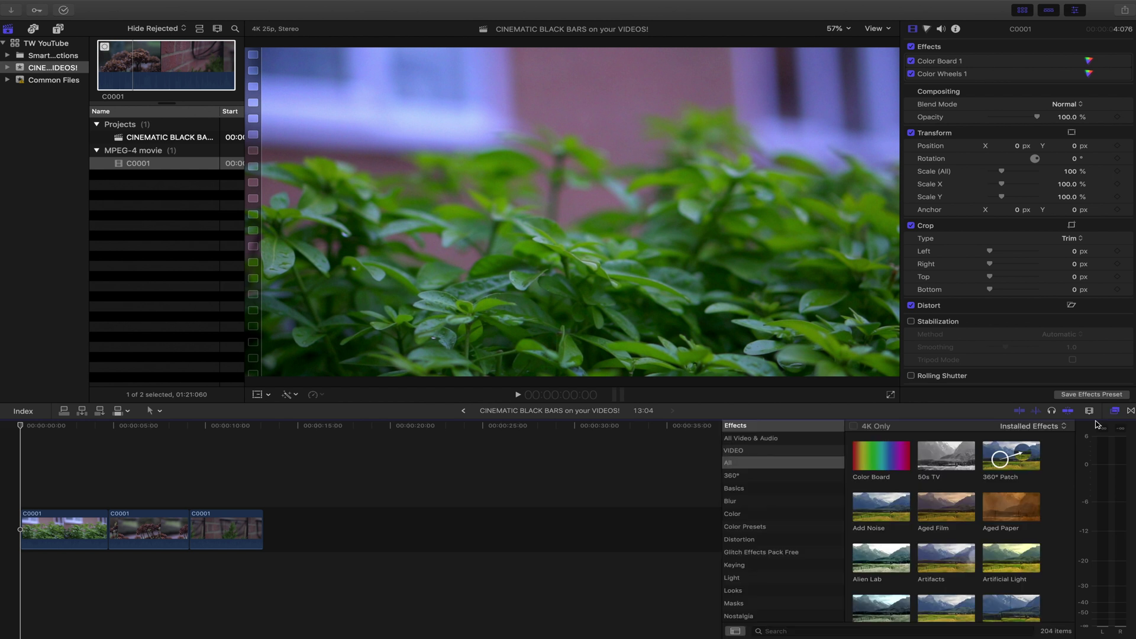
type("LETTER")
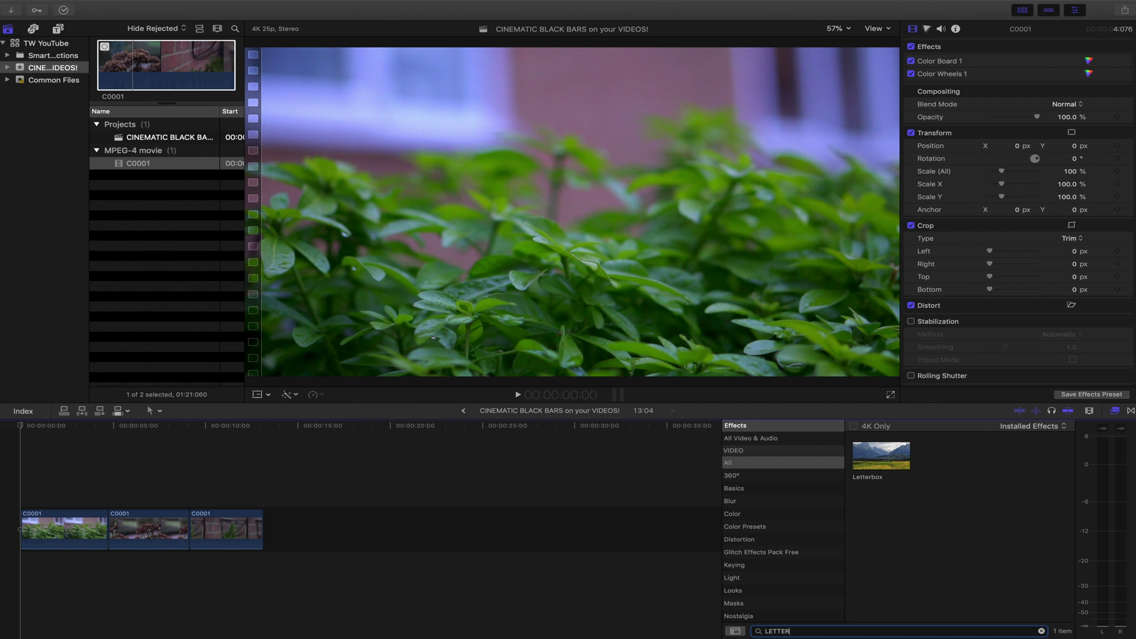
left_click(896, 463)
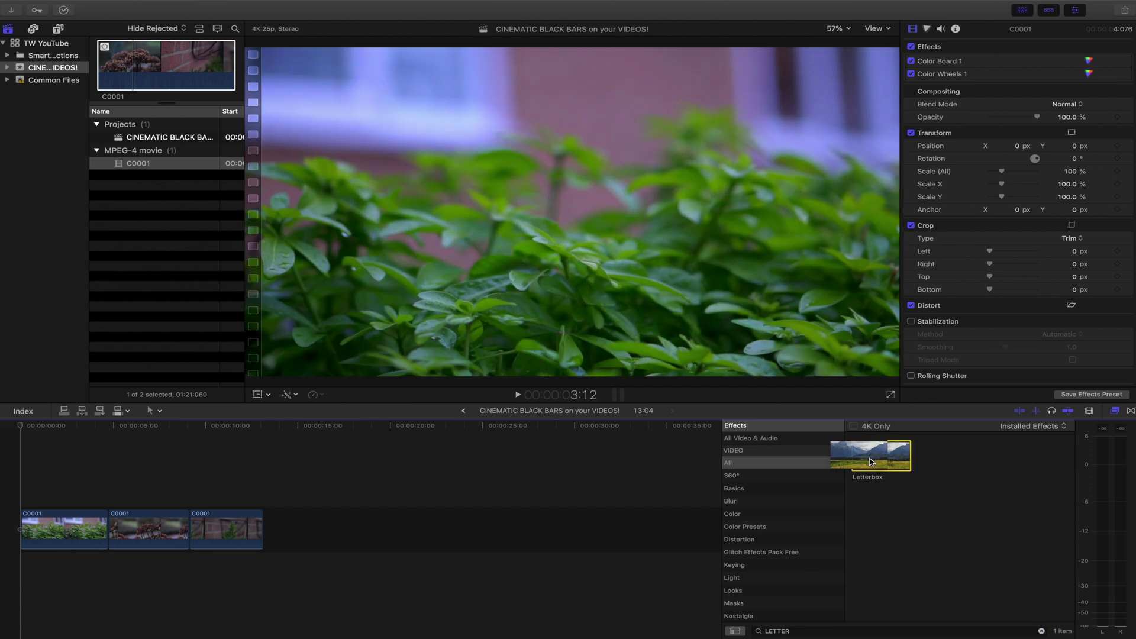
left_click_drag(853, 461, 81, 530)
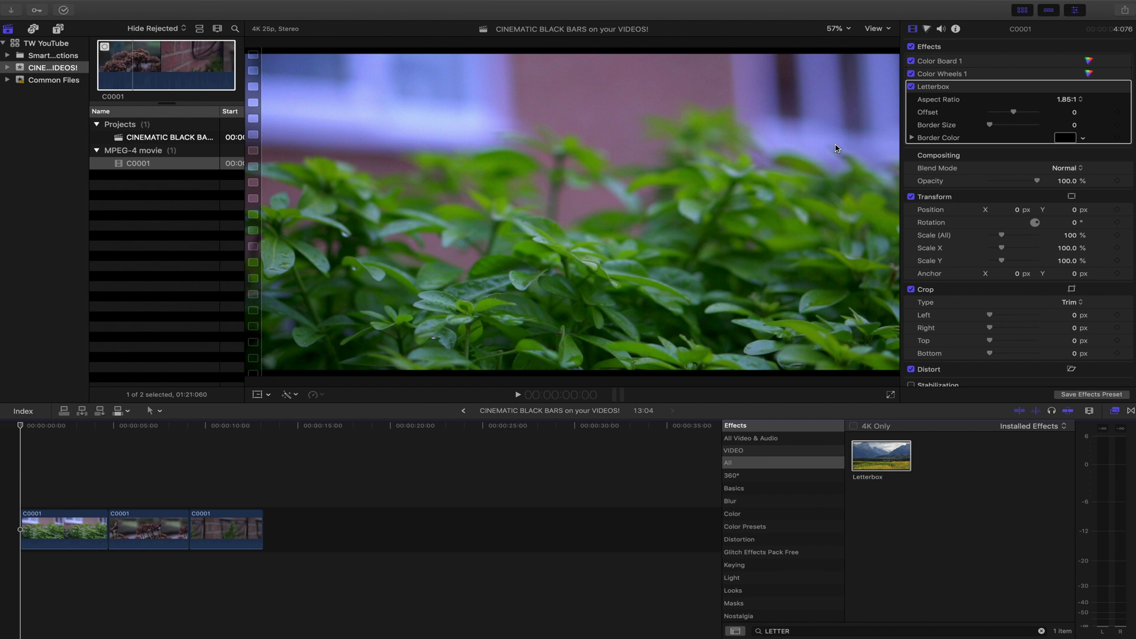
left_click(1069, 100)
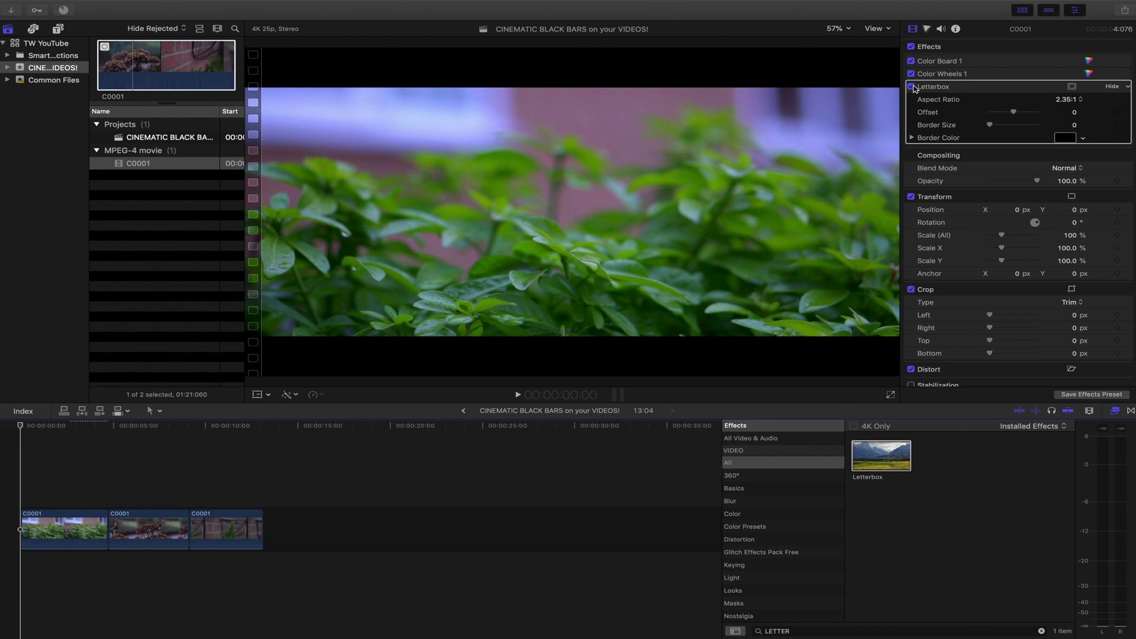
left_click(911, 87)
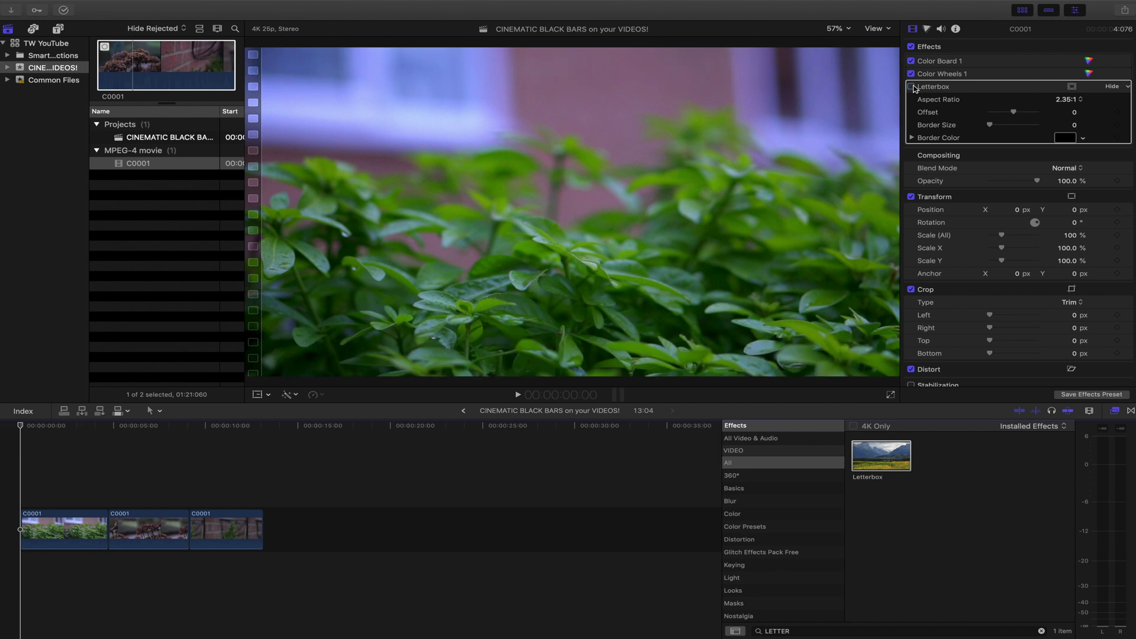
Switch the first clip's 2.35:1 Letterbox back on so the black bars reappear
left_click(912, 86)
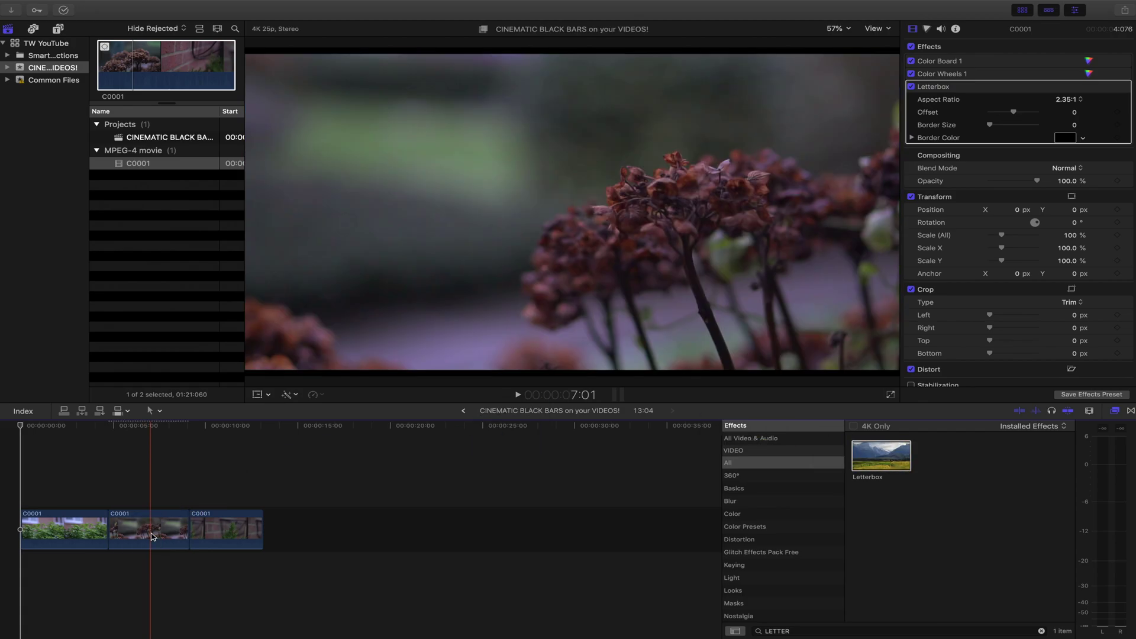
Set the flower clip's Letterbox aspect ratio to 2.35:1
left_click(154, 535)
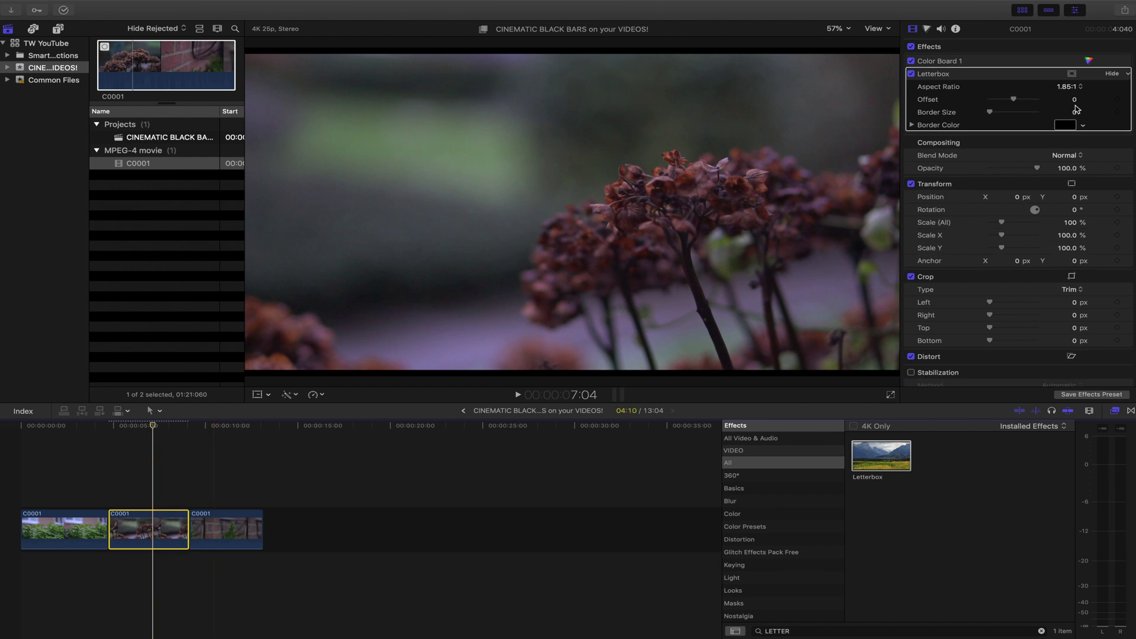
left_click(1076, 89)
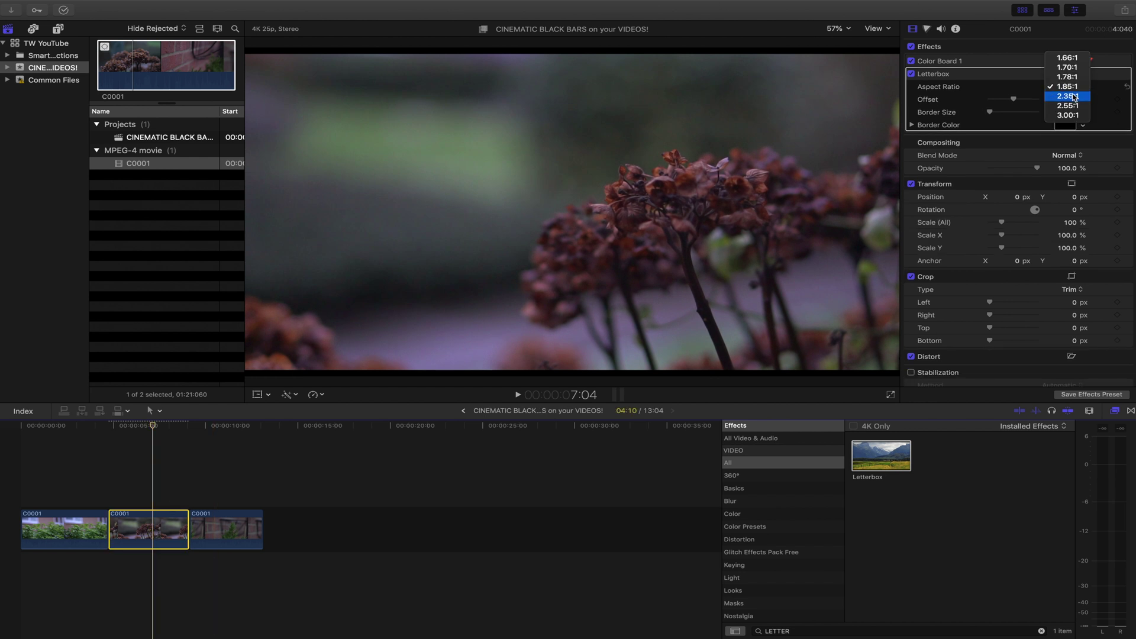
left_click(1069, 97)
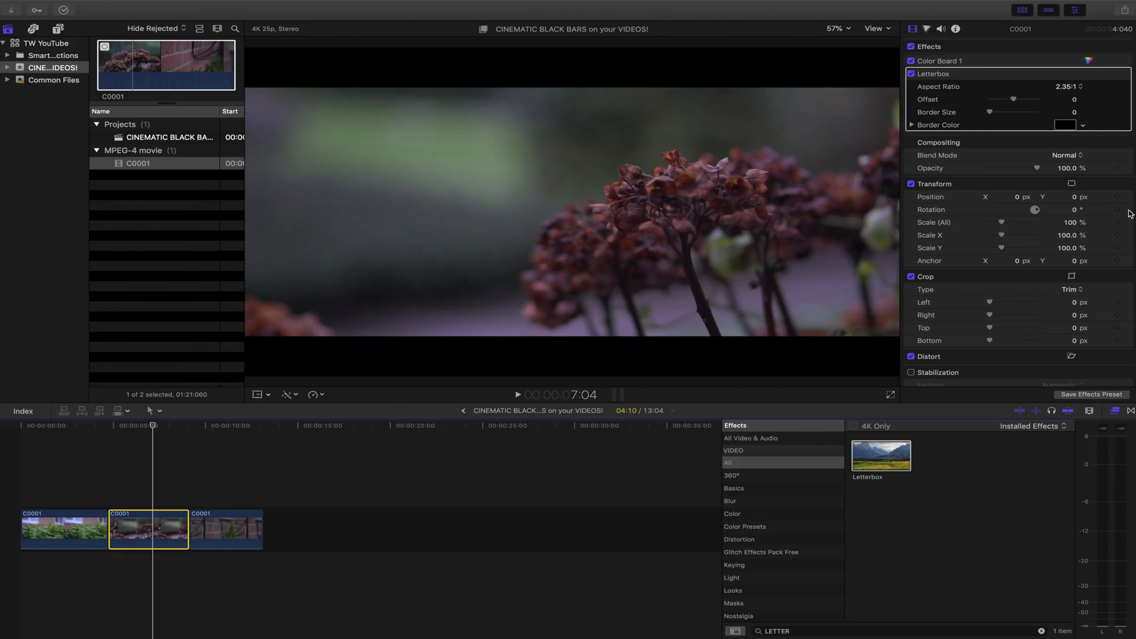
Play back the clips, then switch off the flower clip's letterbox and re-enable the first clip's
left_click(18, 485)
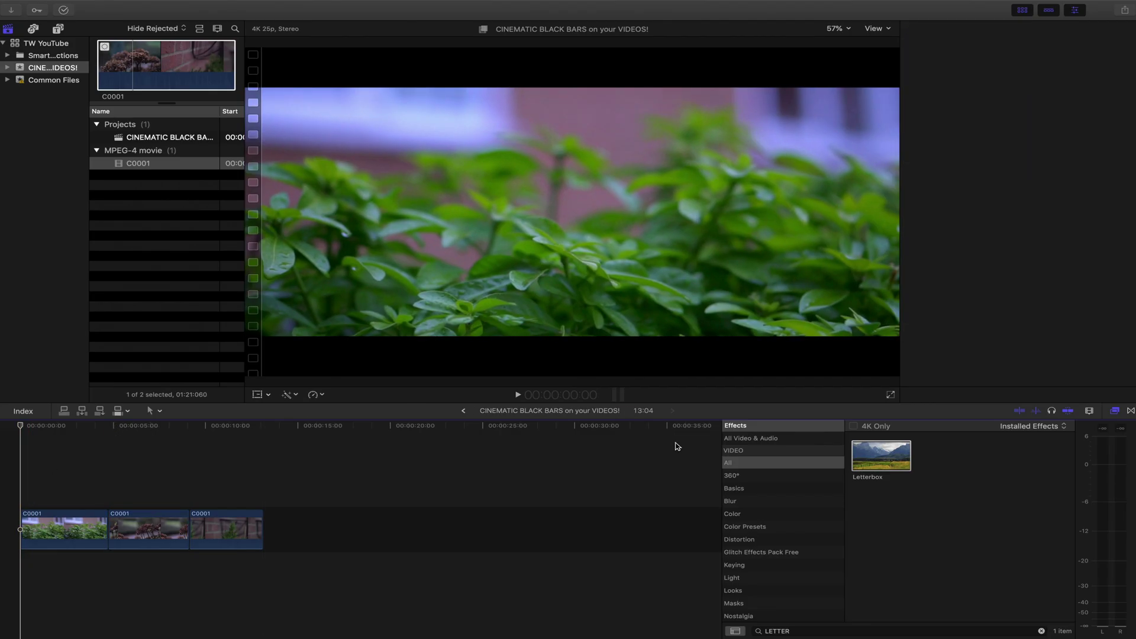
key("space")
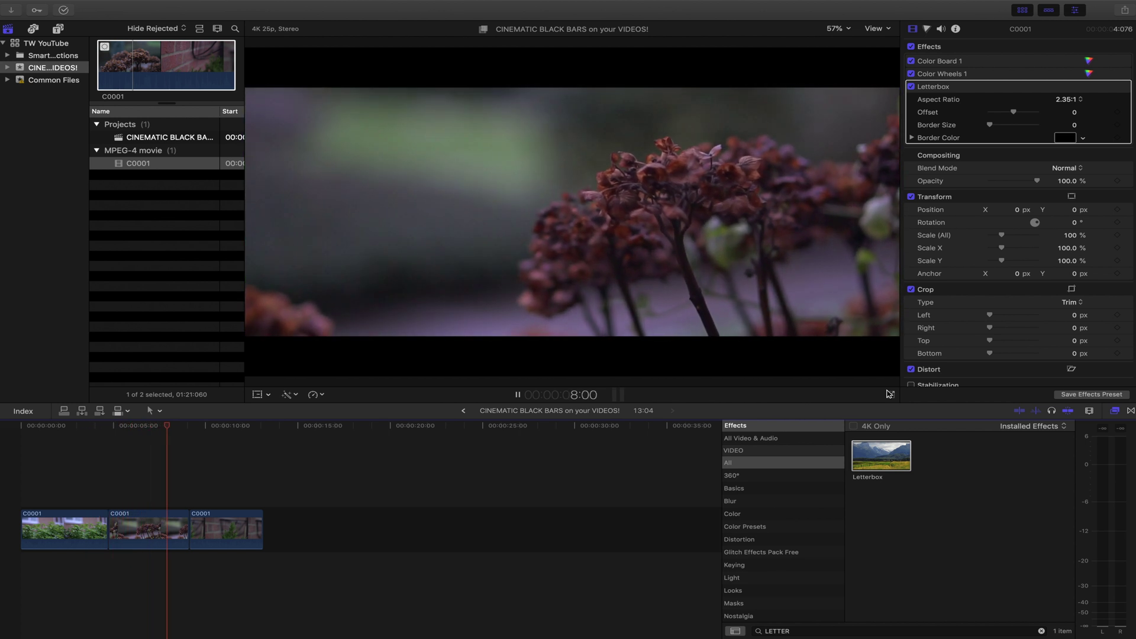
key("super+z")
left_click(913, 74)
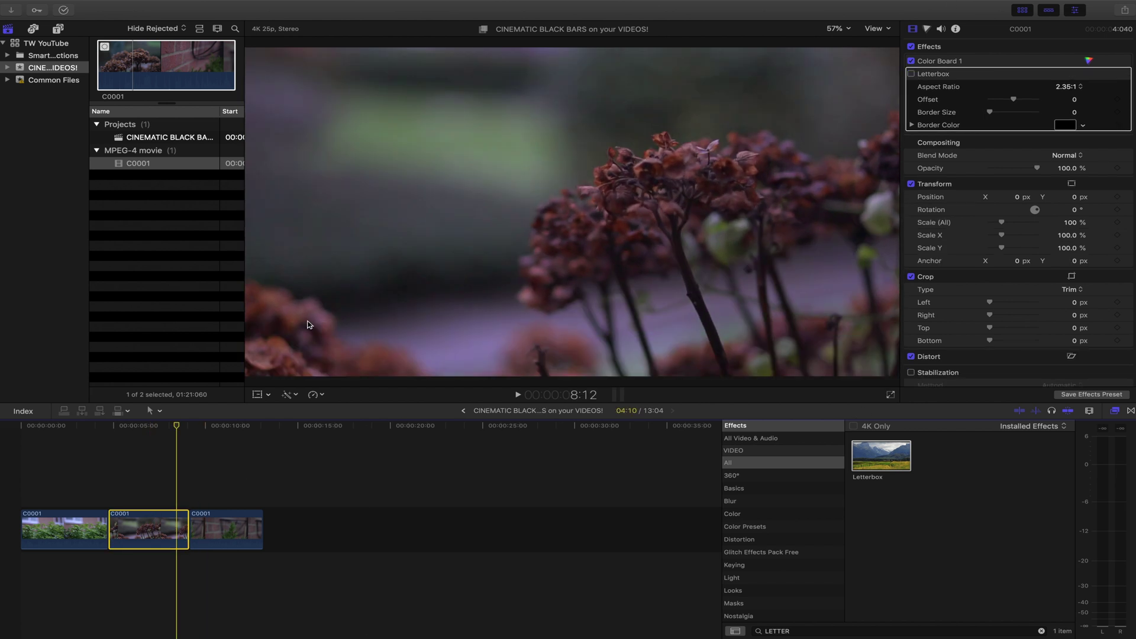
left_click(90, 530)
left_click(912, 74)
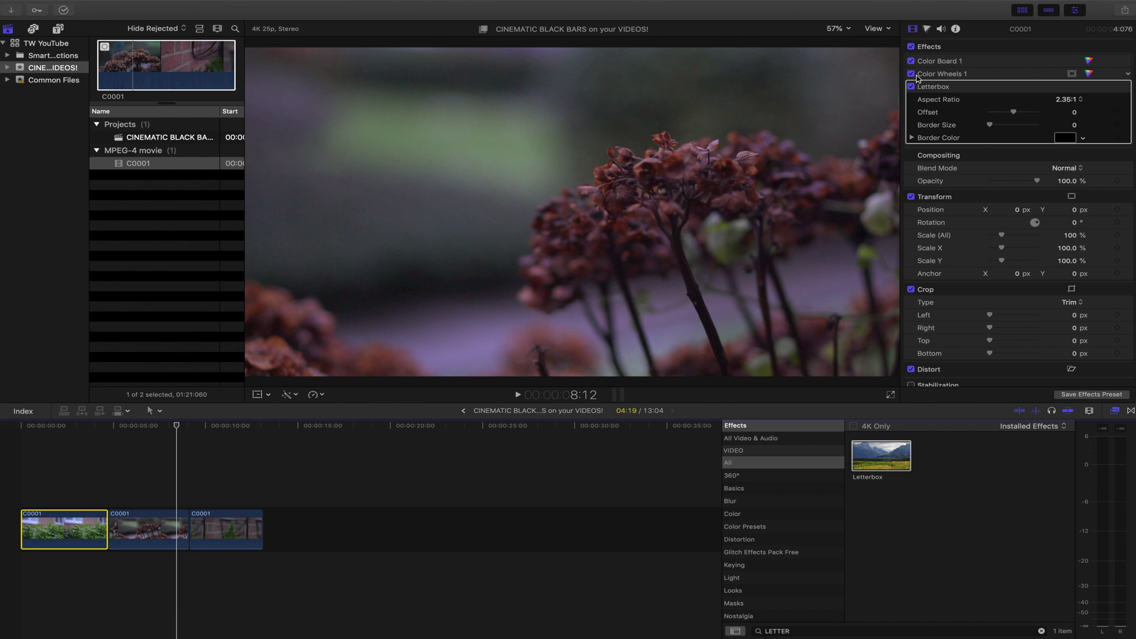
Turn off the first clip's letterbox and replay, toggling the flower clip's bars off and on
left_click(912, 87)
left_click(16, 495)
key("space")
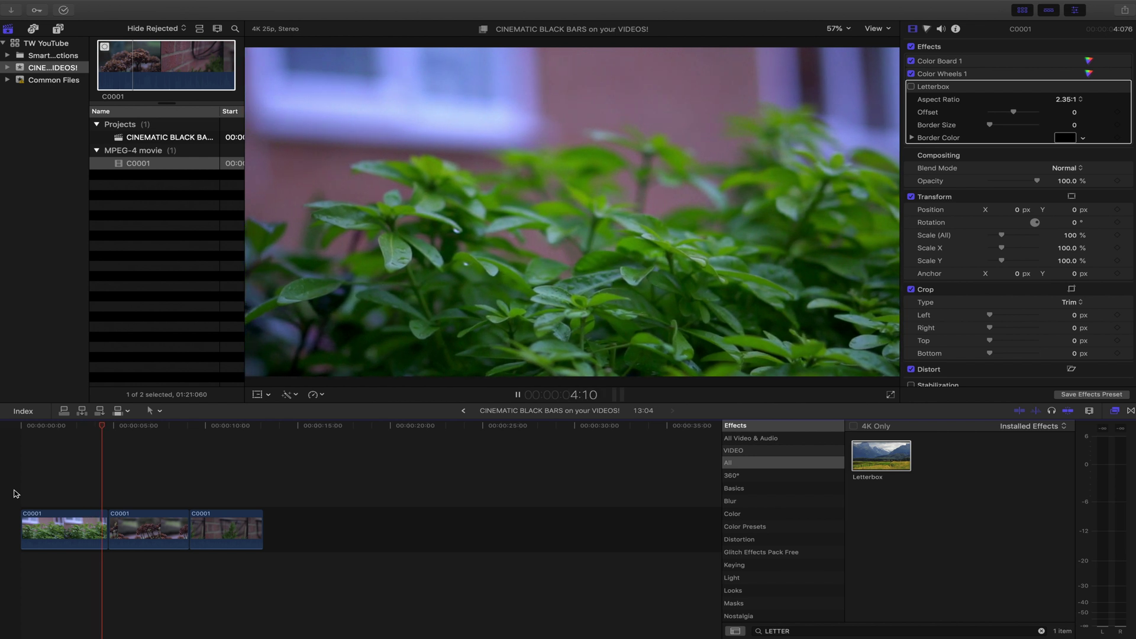
left_click(912, 73)
left_click(912, 74)
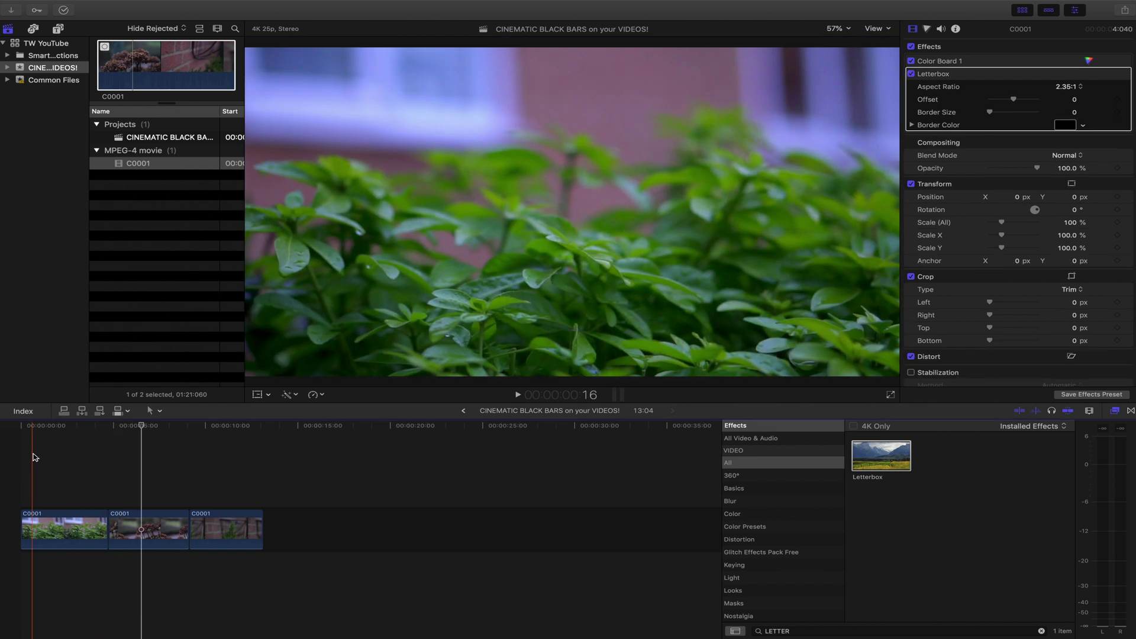
key("space")
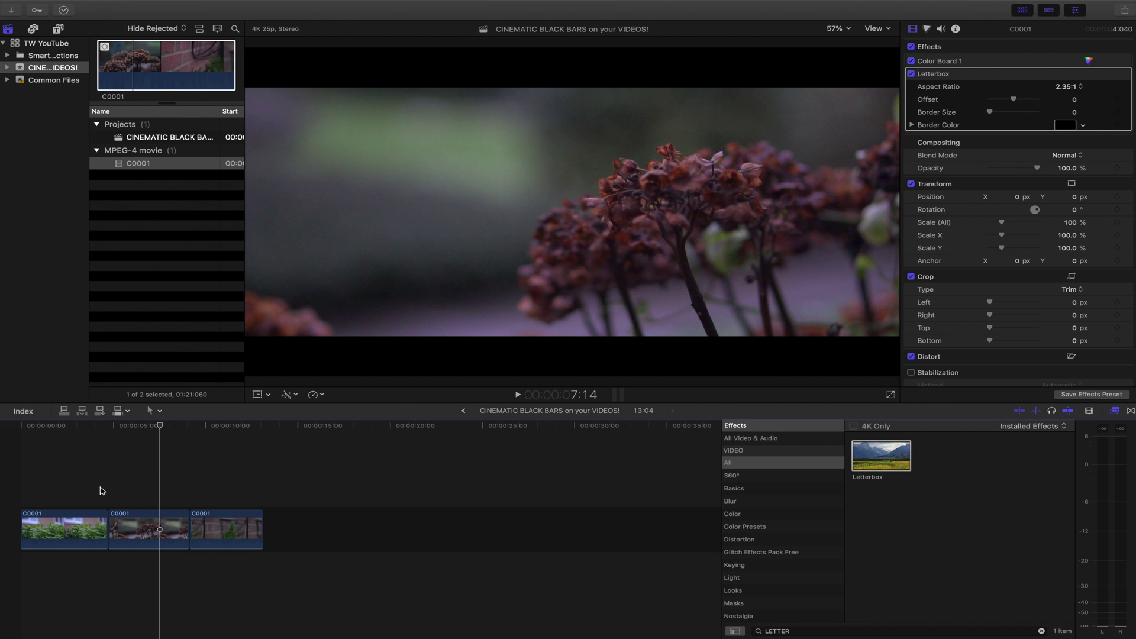
In Safari, bring up save options for the transparent black-bars PNG found on Google Images
key("super+Tab")
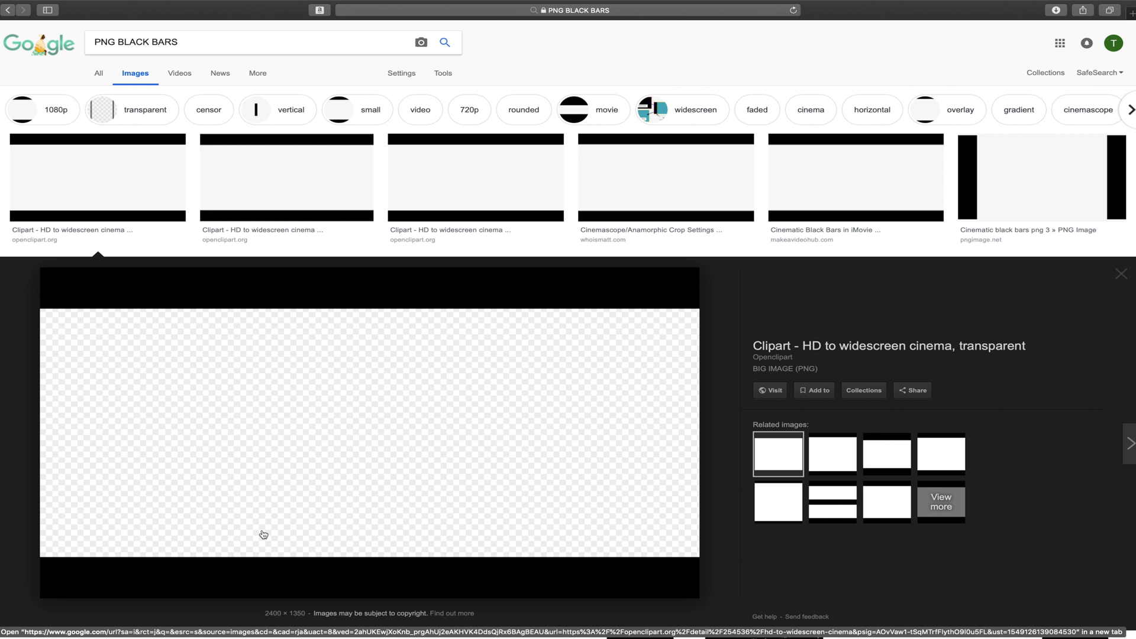
right_click(241, 410)
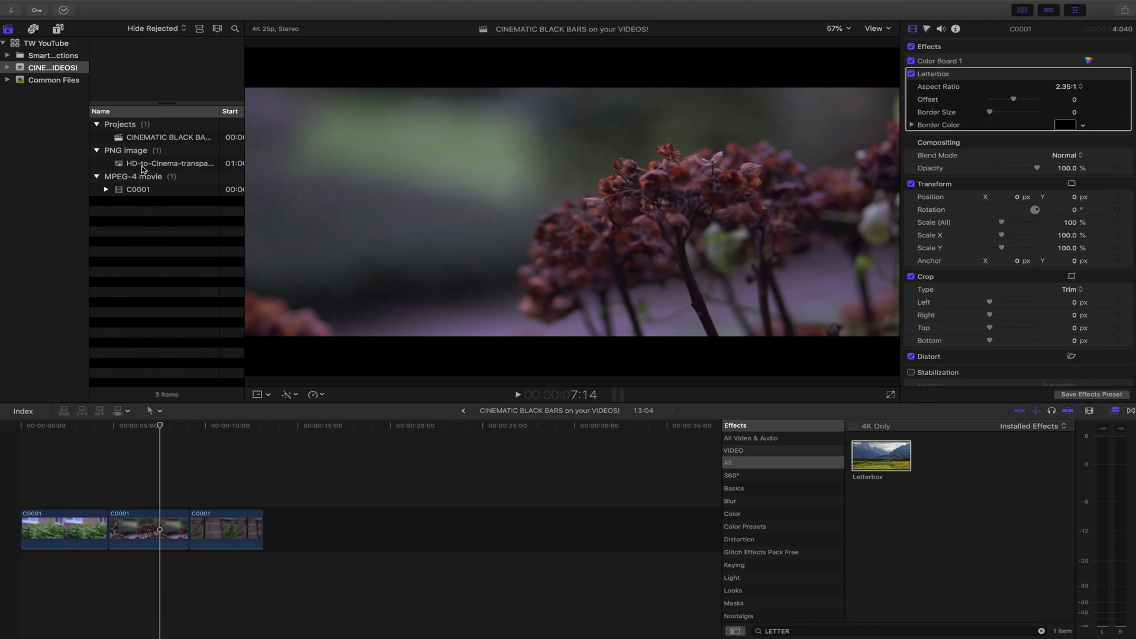
Delete the Letterbox effect from the third, tree clip
left_click(123, 164)
left_click(208, 520)
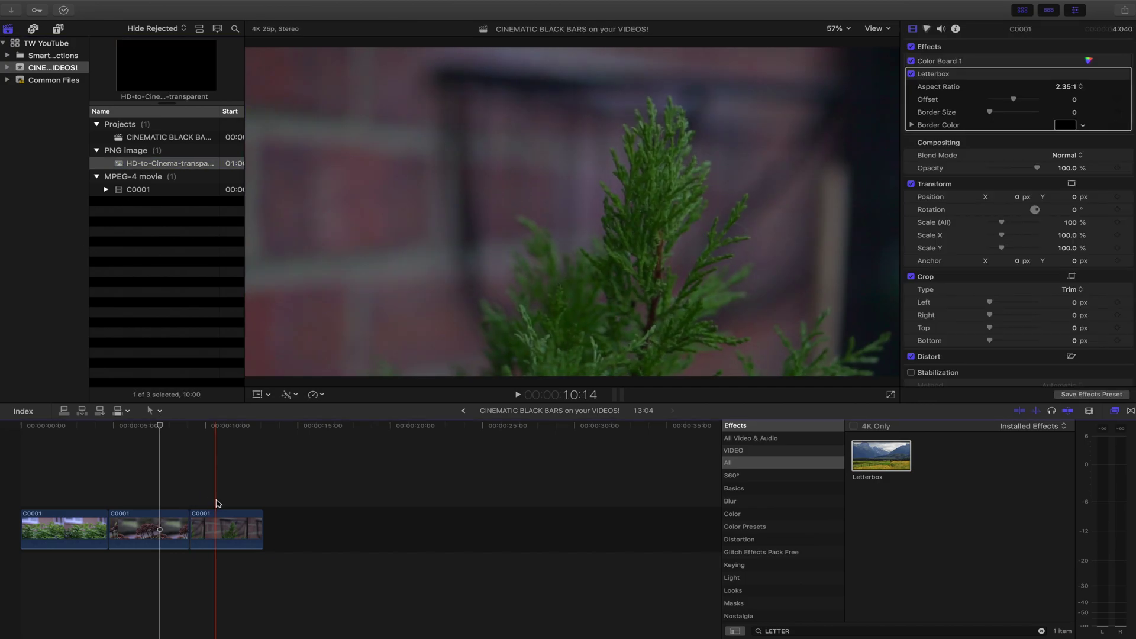
key("Delete")
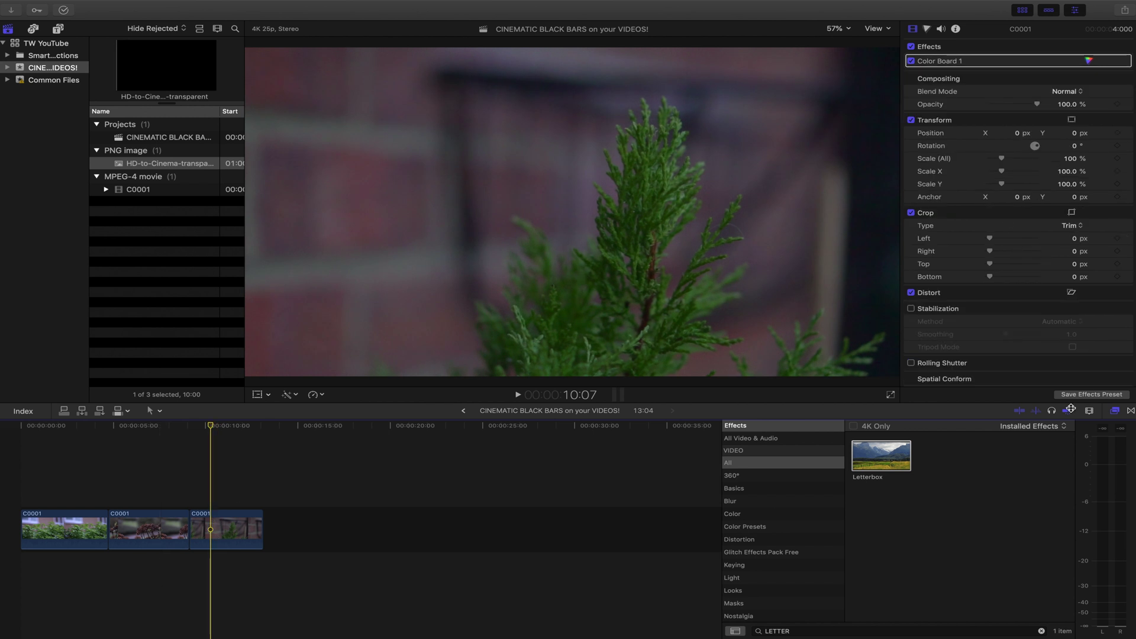
Place the HD-to-Cinema-transparent PNG above the third clip, trimmed to its length
left_click(1116, 410)
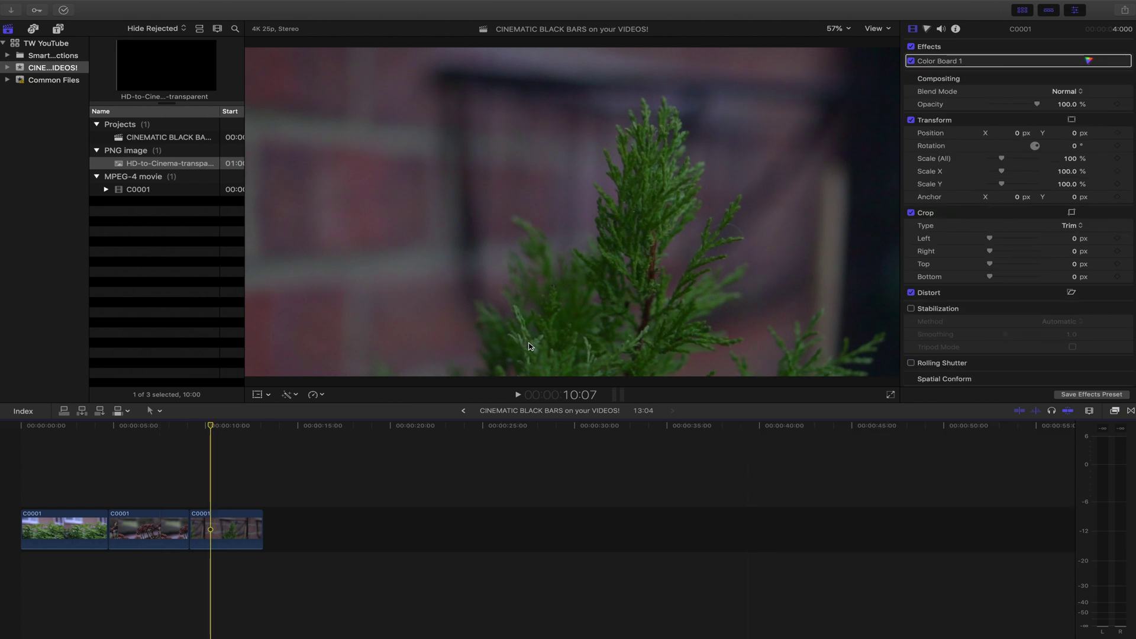
left_click_drag(126, 171, 191, 480)
left_click_drag(374, 483, 259, 483)
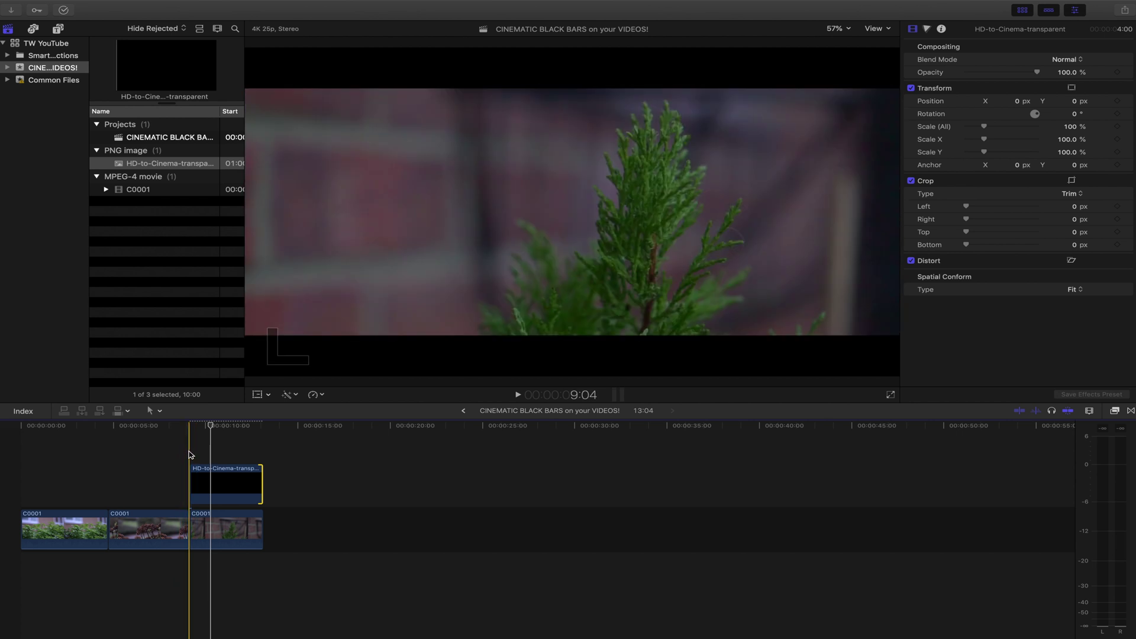
left_click(224, 483)
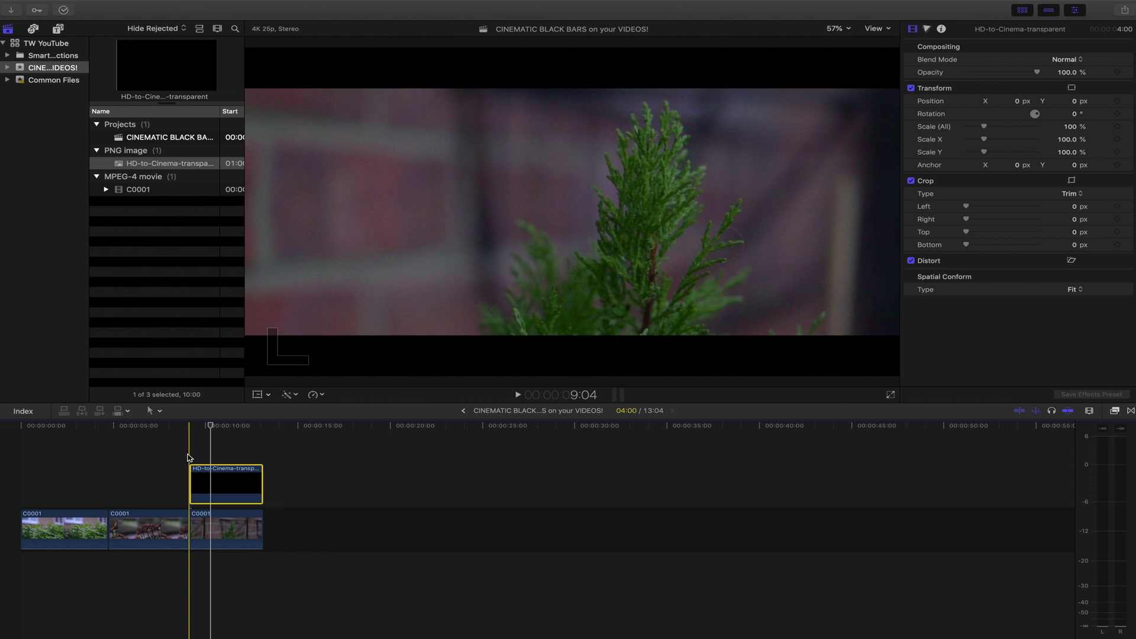
left_click(188, 457)
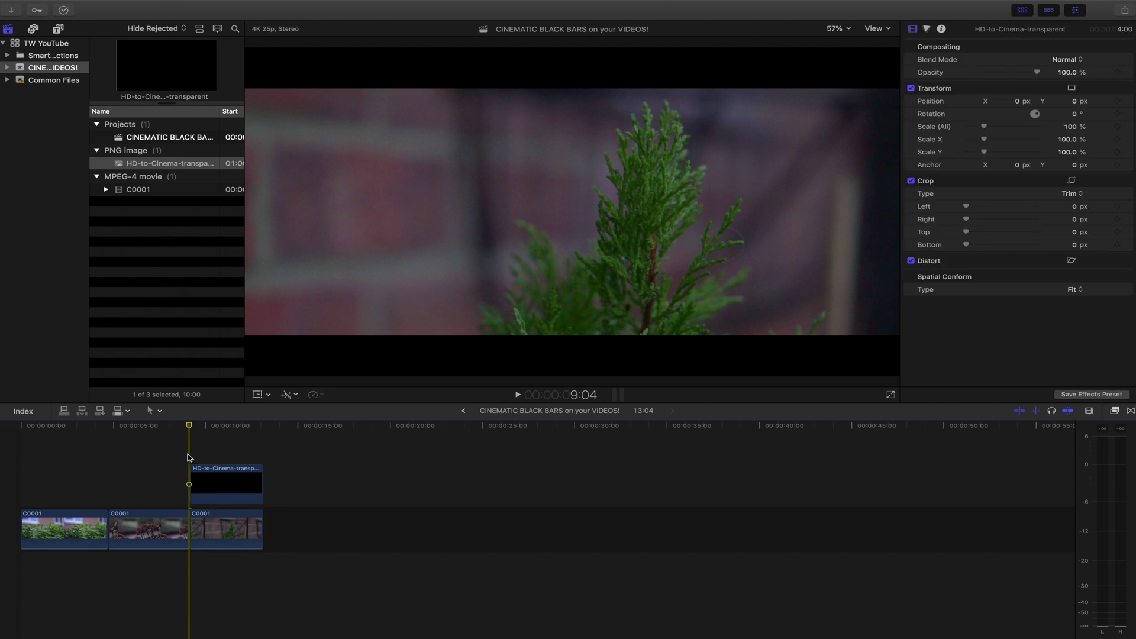
key("space")
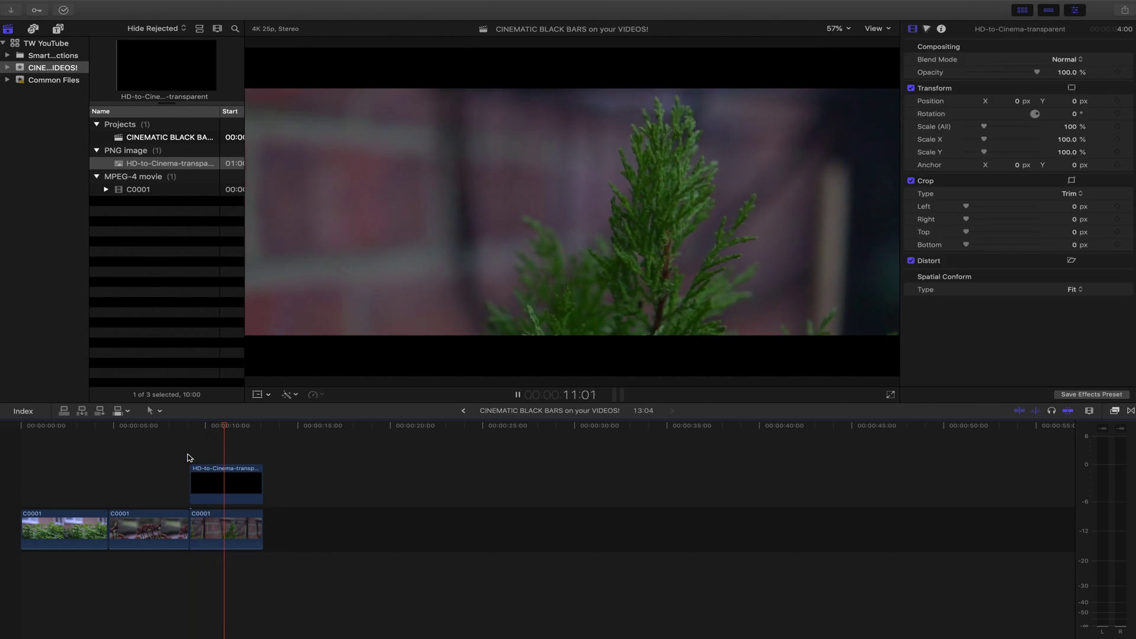
key("space")
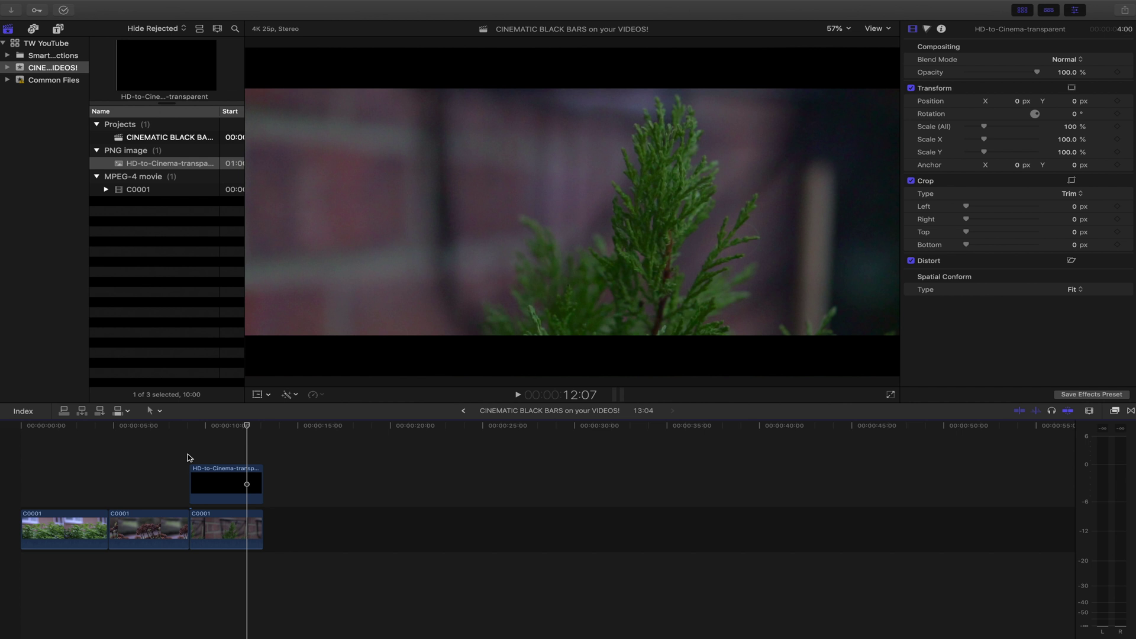